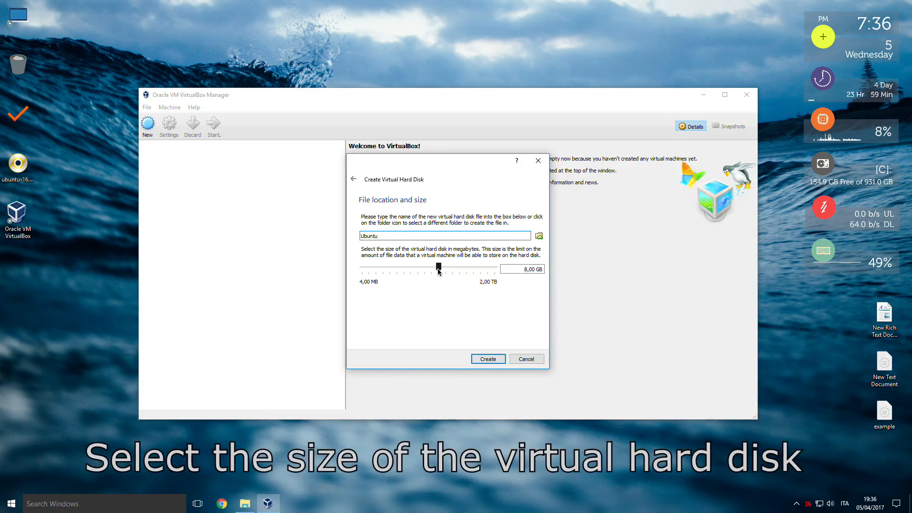
# Set the Ubuntu virtual hard disk size to 27,76 GB and create the disk.
pyautogui.moveTo(438, 269); pyautogui.dragTo(450, 272)
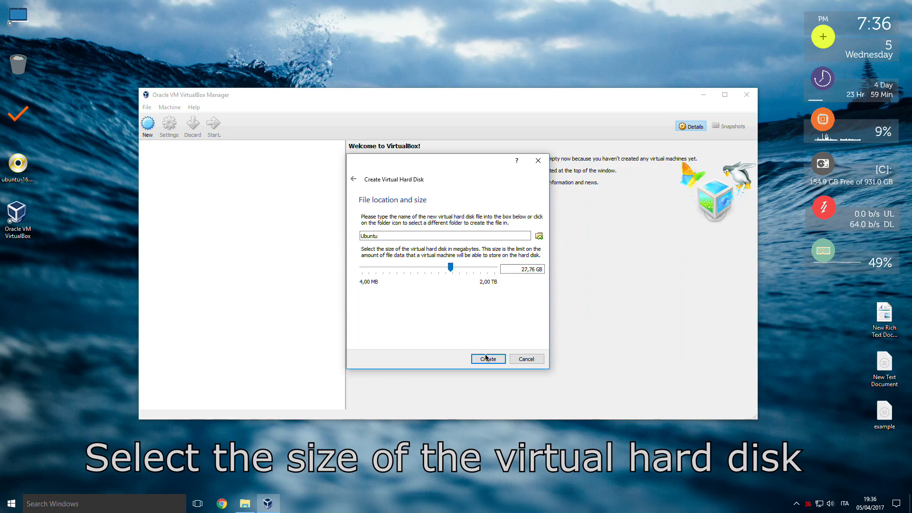
pyautogui.click(487, 359)
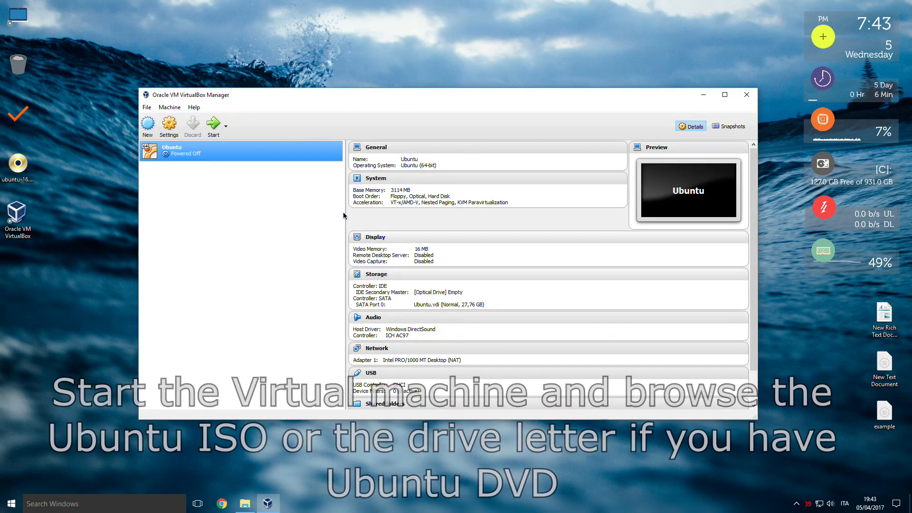
# Start the Ubuntu virtual machine with ubuntu-16.04.1-desktop-amd64 from the Desktop as start-up disk, and dismiss the keyboard capture notice.
pyautogui.click(213, 126)
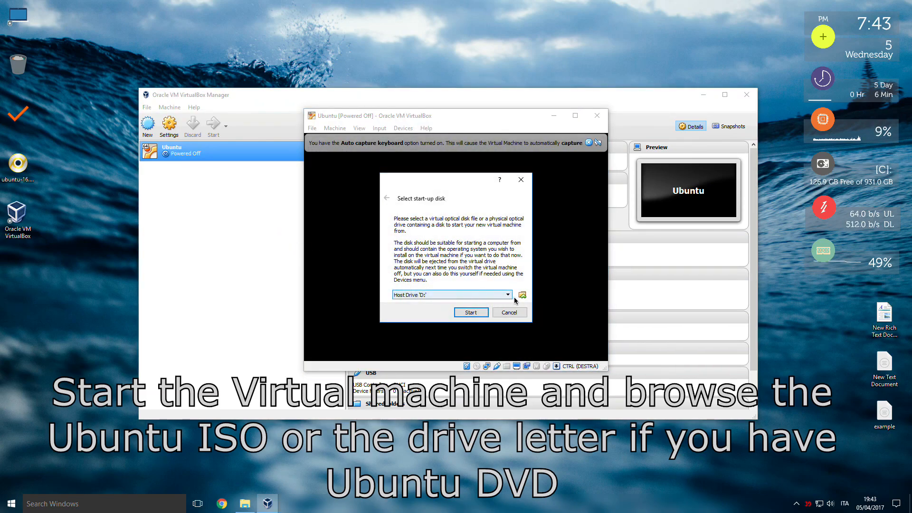
pyautogui.click(522, 296)
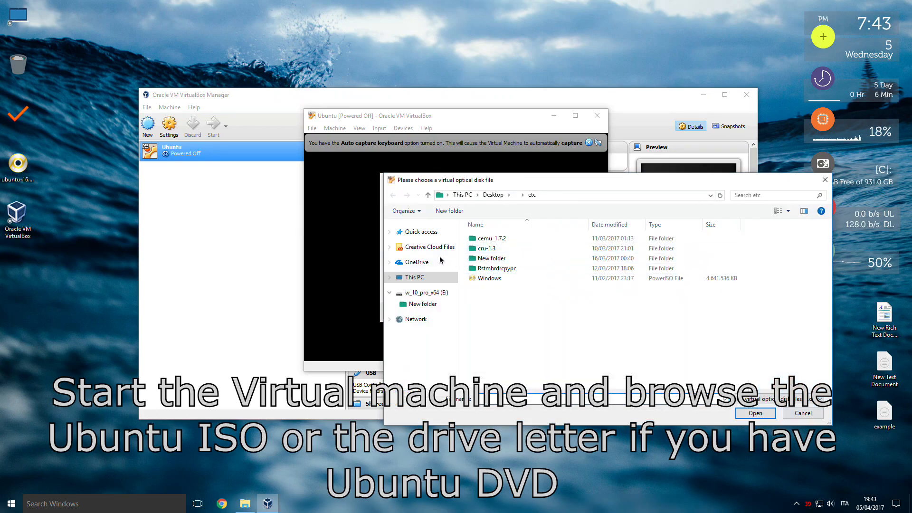
pyautogui.click(411, 277)
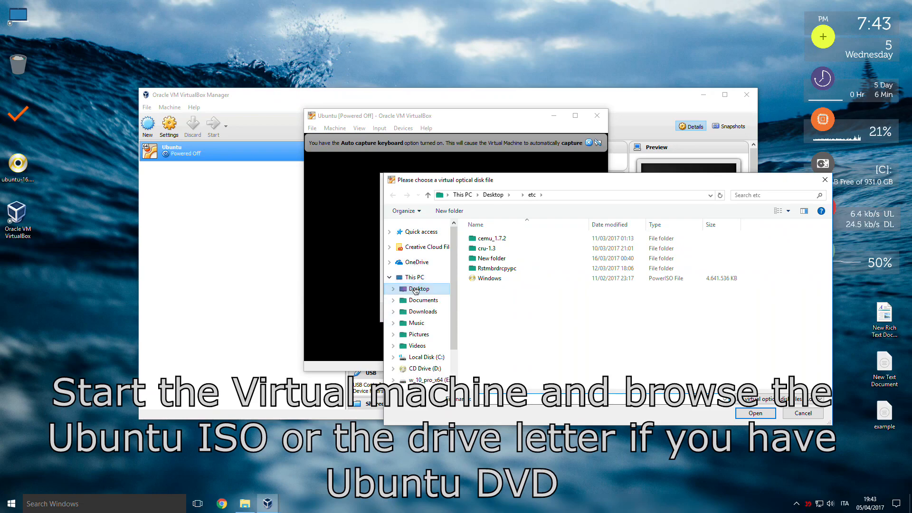
pyautogui.click(418, 288)
pyautogui.click(597, 262)
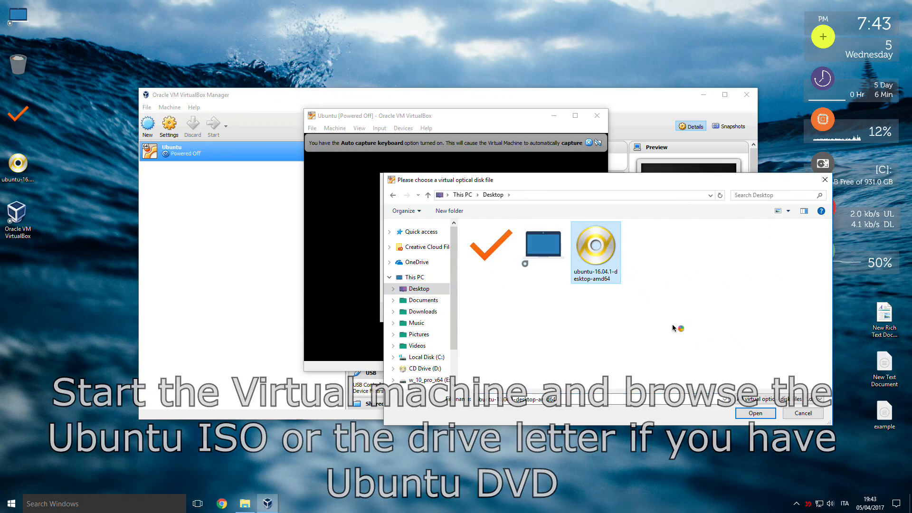
pyautogui.click(755, 412)
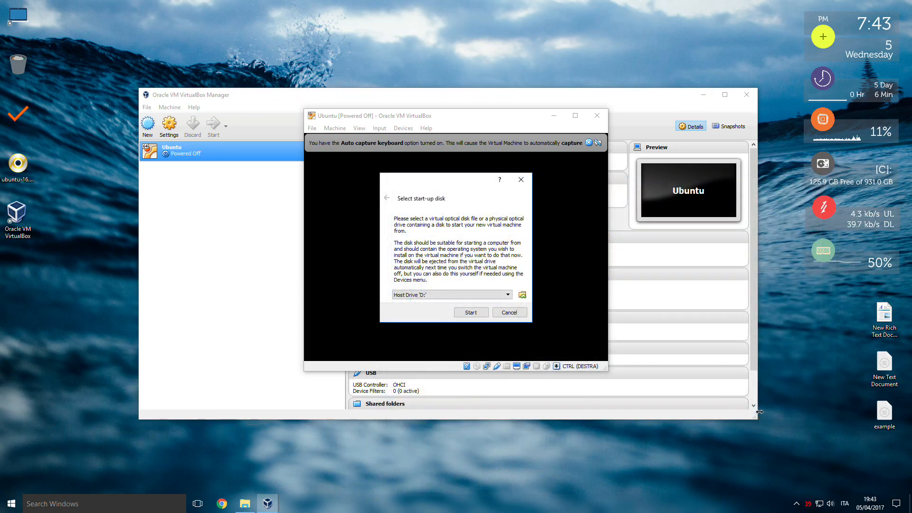
pyautogui.click(471, 311)
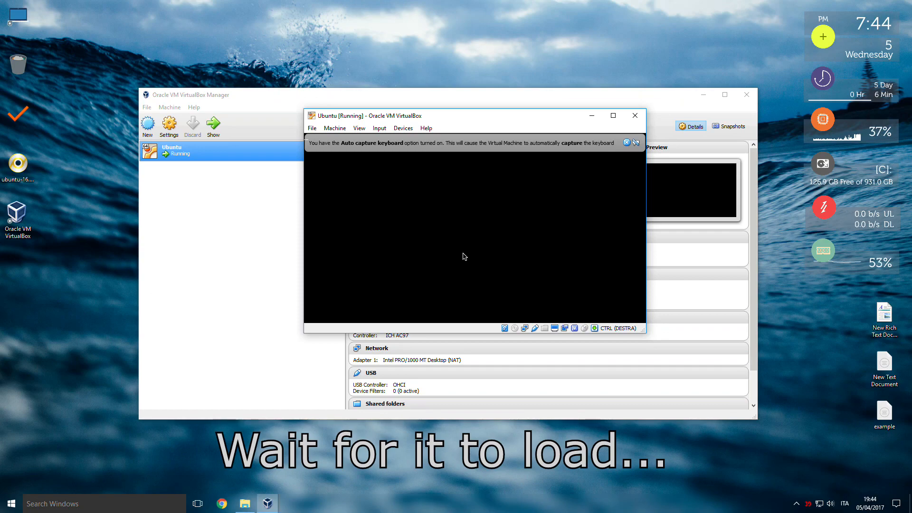
pyautogui.click(626, 142)
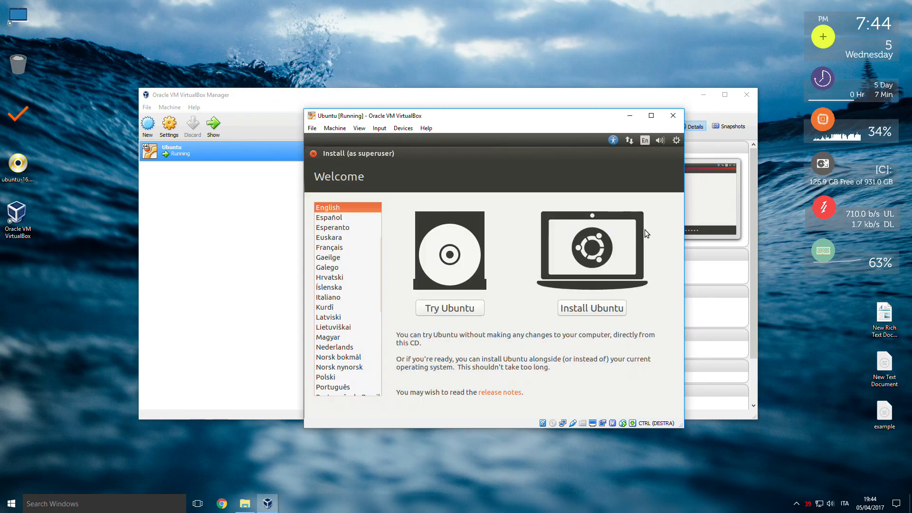
# Begin installing Ubuntu with updates downloaded during installation, erasing the disk and confirming the partition changes.
pyautogui.click(580, 310)
pyautogui.click(580, 308)
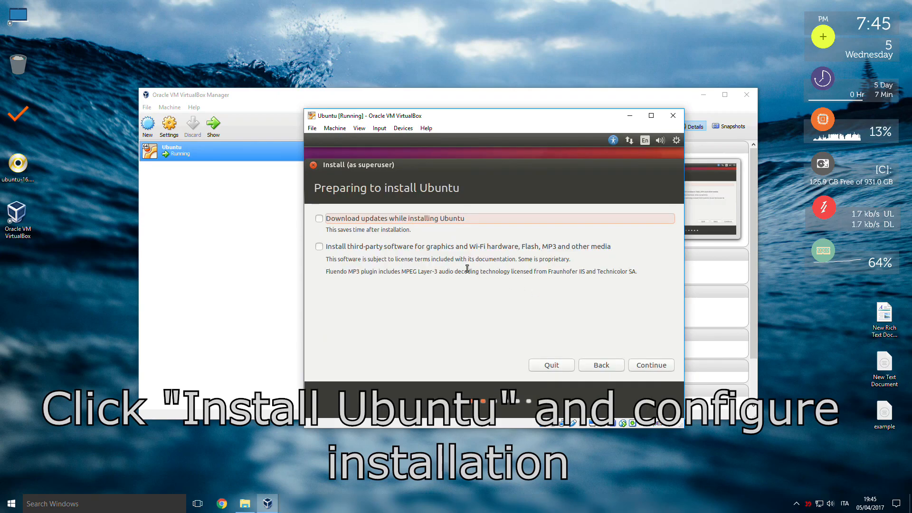
pyautogui.click(319, 219)
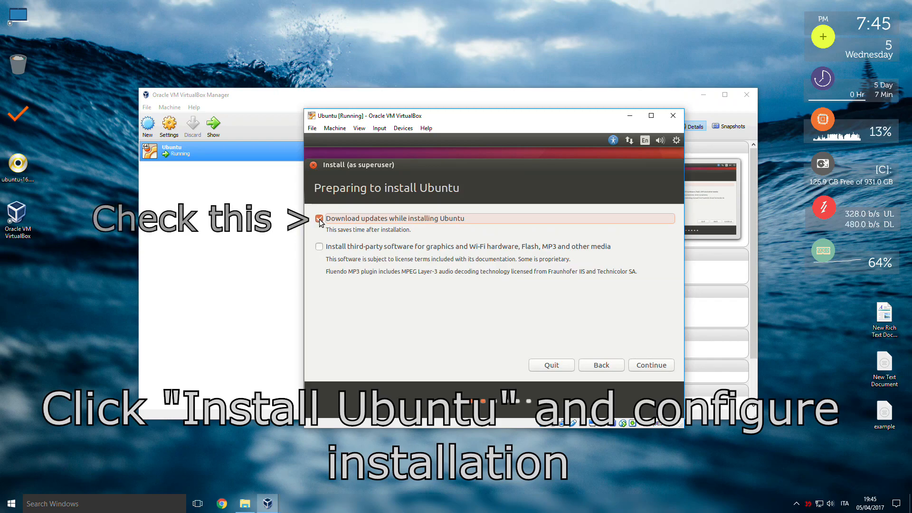
pyautogui.click(650, 365)
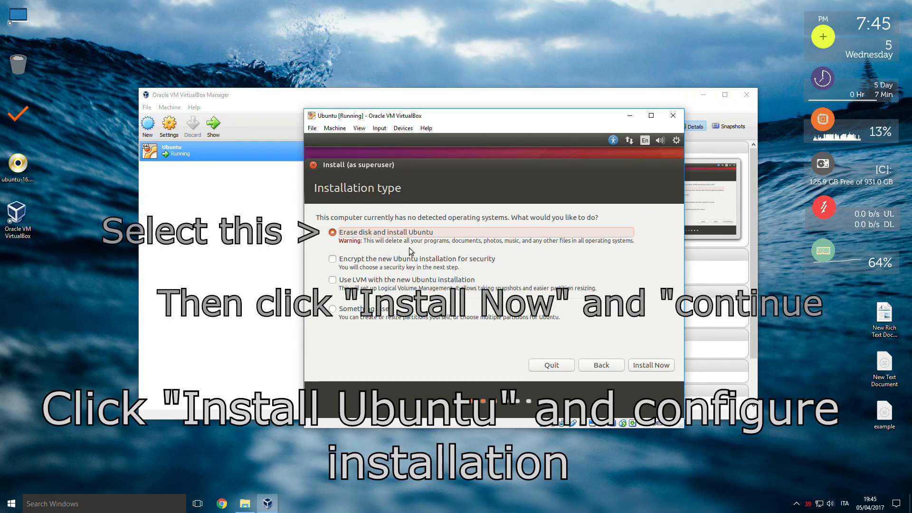
pyautogui.click(646, 366)
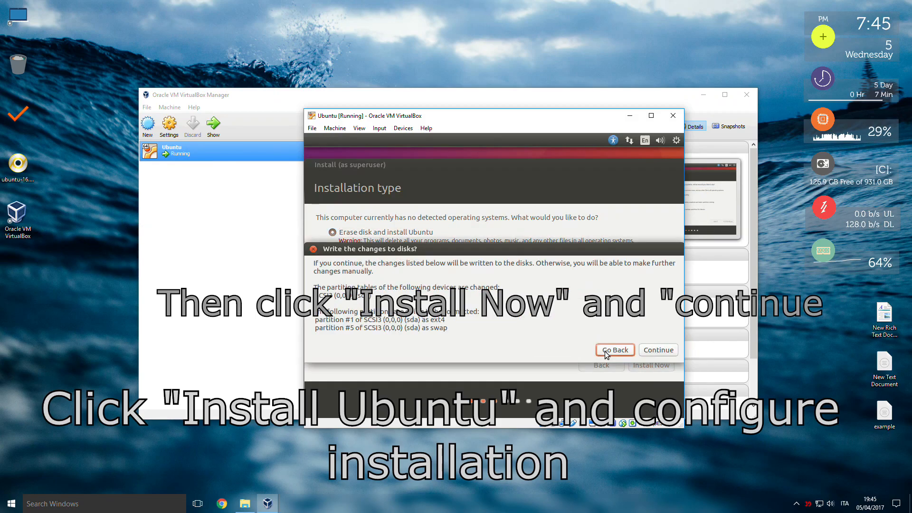
pyautogui.click(659, 350)
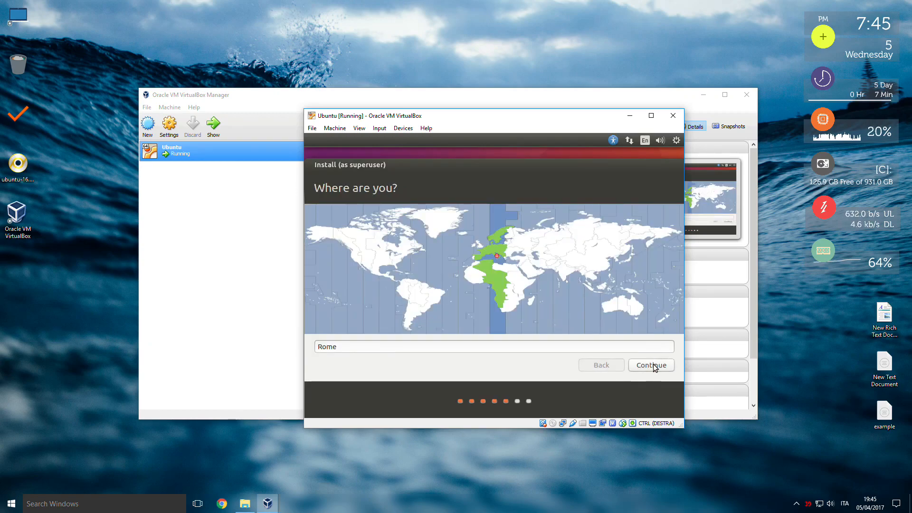
# Accept Rome as the installation's location and Italian as its keyboard layout.
pyautogui.click(654, 367)
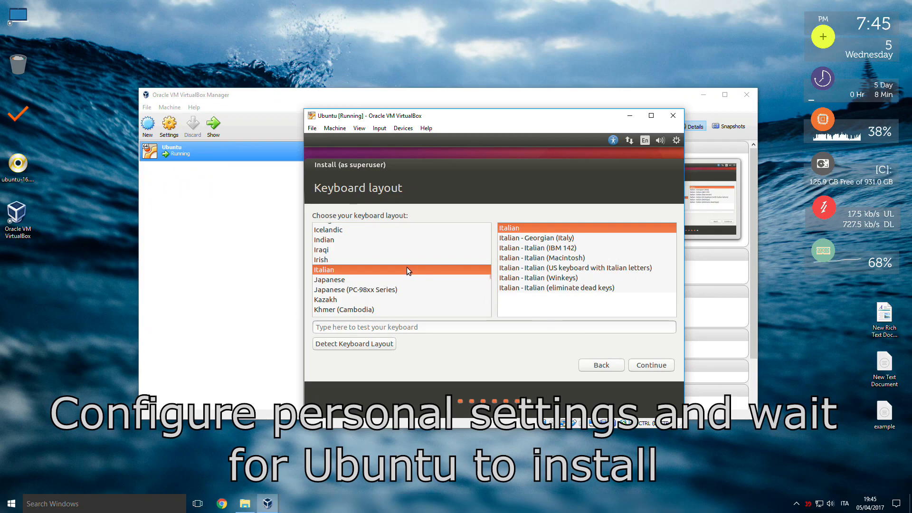
pyautogui.click(657, 367)
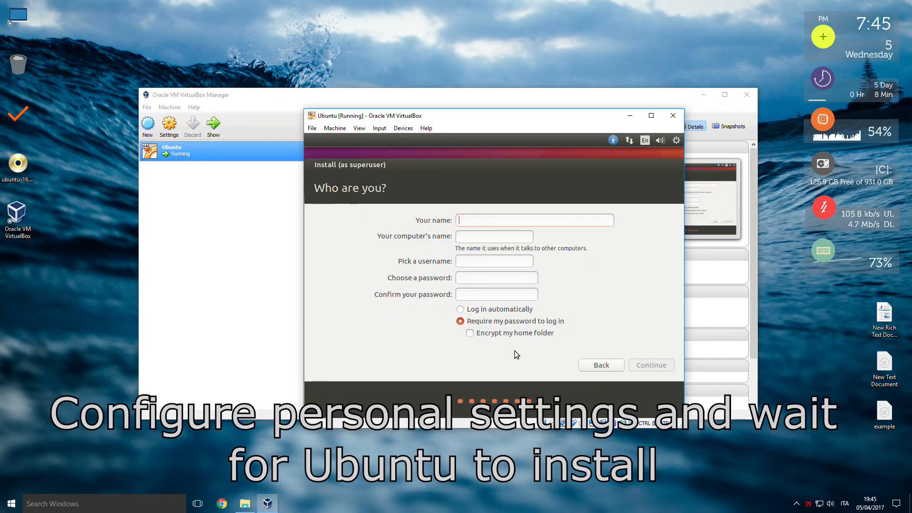
# Enter the user's name, choose and confirm the account password, enable automatic login, and continue the installation.
pyautogui.write('Djo')
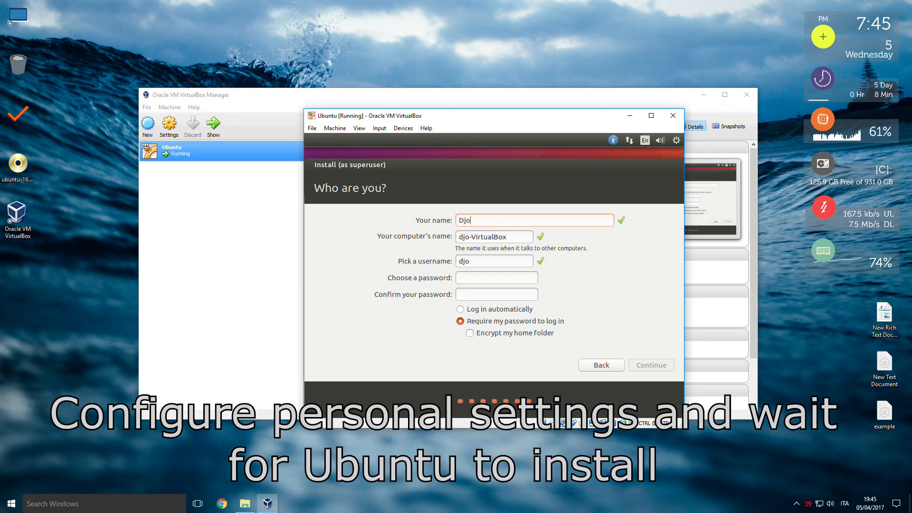
pyautogui.click(494, 277)
pyautogui.write('1234')
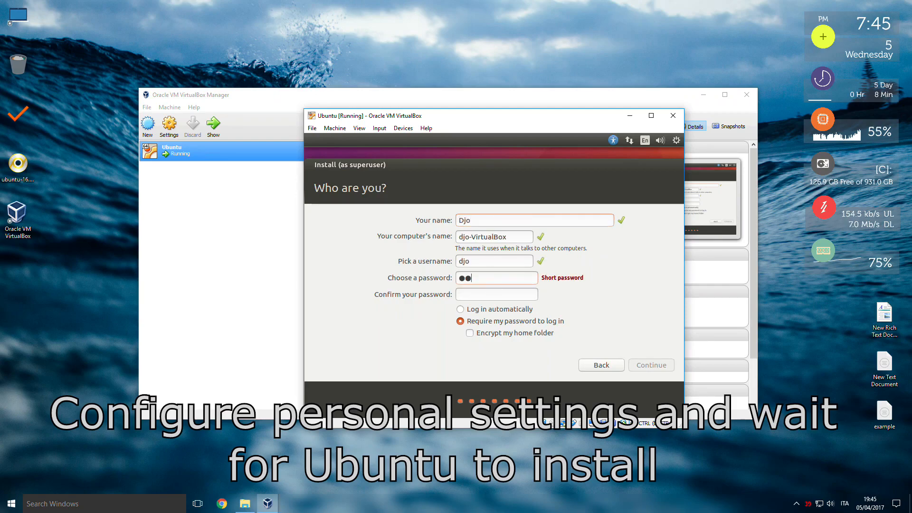
pyautogui.write('1234')
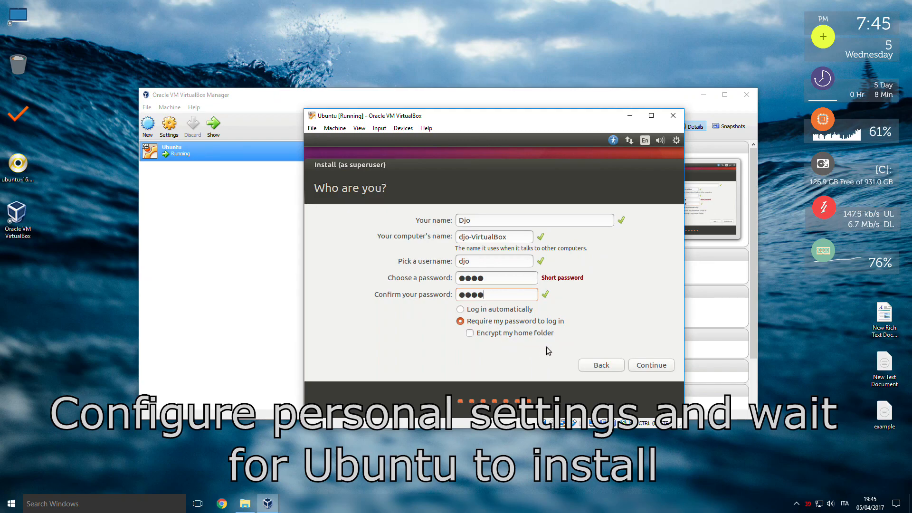
pyautogui.click(494, 309)
pyautogui.click(650, 364)
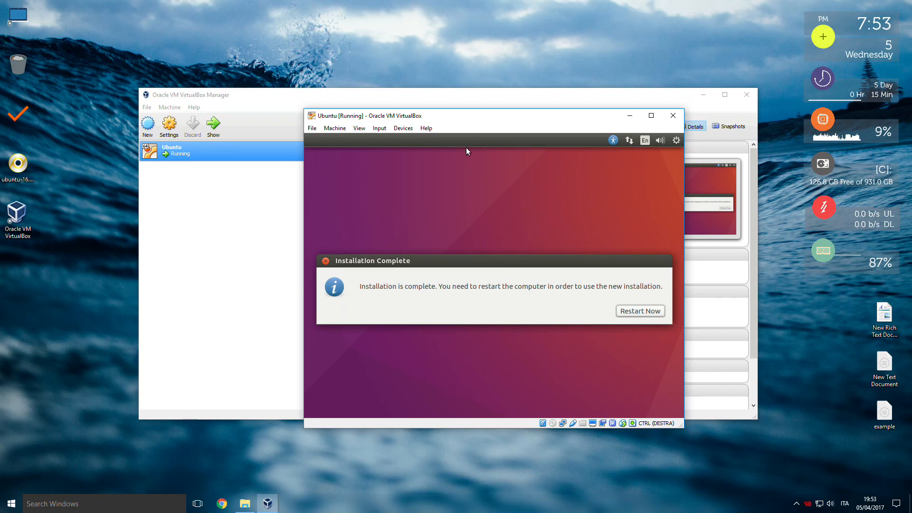
# Restart the virtual machine into the newly installed Ubuntu, acknowledging the request to remove the installation medium.
pyautogui.click(631, 312)
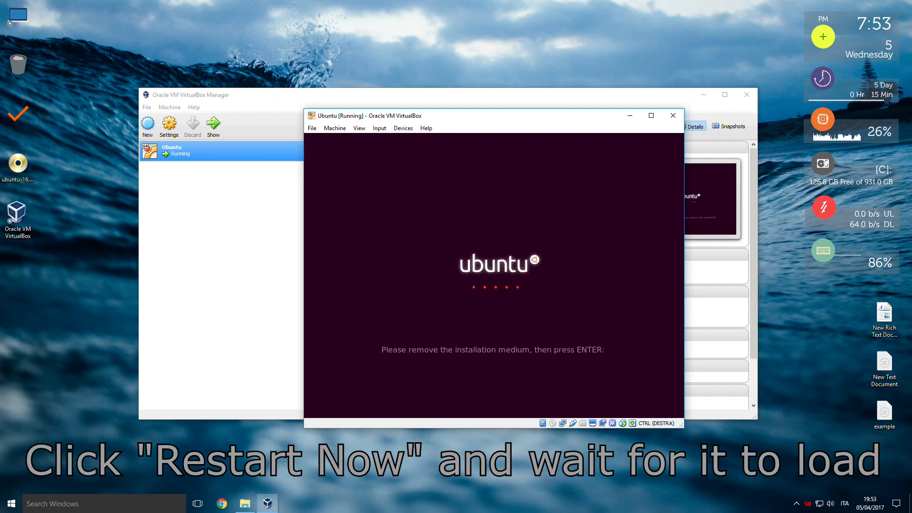
pyautogui.press('Return')
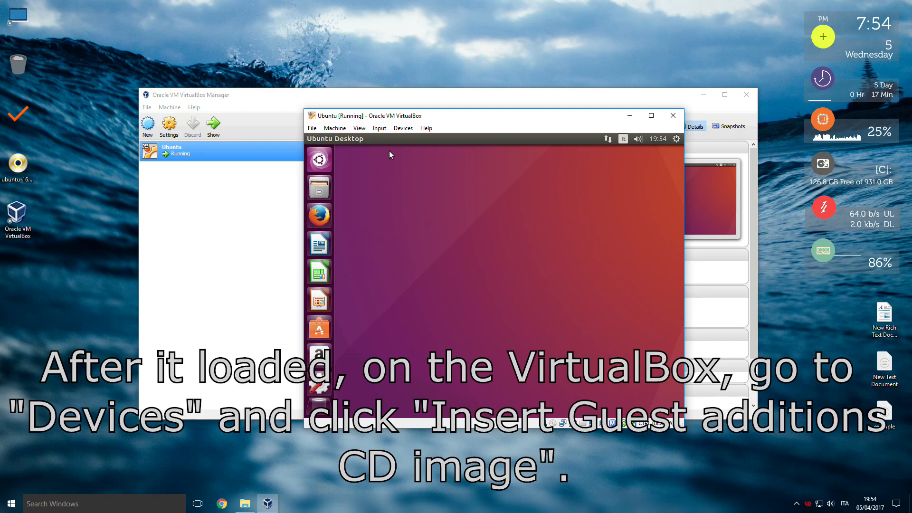
# Insert the Guest Additions CD image, run its installer by authenticating with the account password, and close the finished terminal.
pyautogui.click(402, 128)
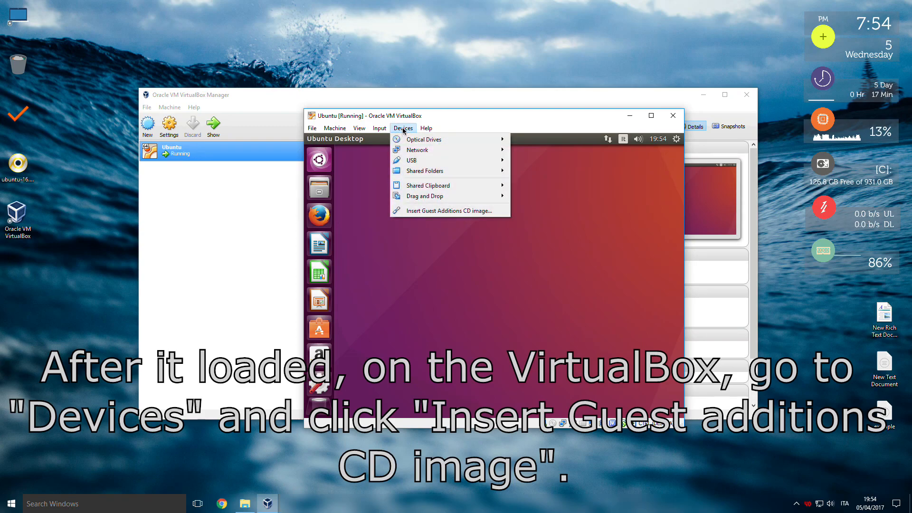
pyautogui.click(418, 211)
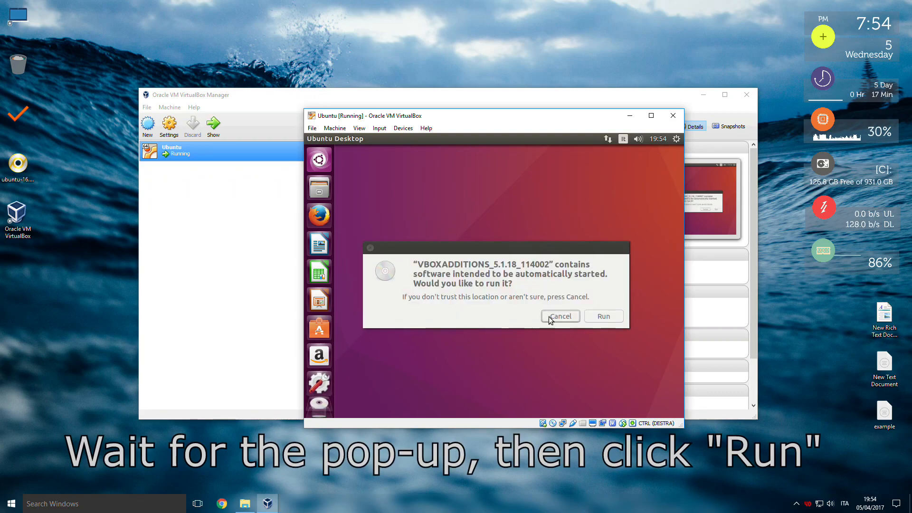
pyautogui.click(603, 318)
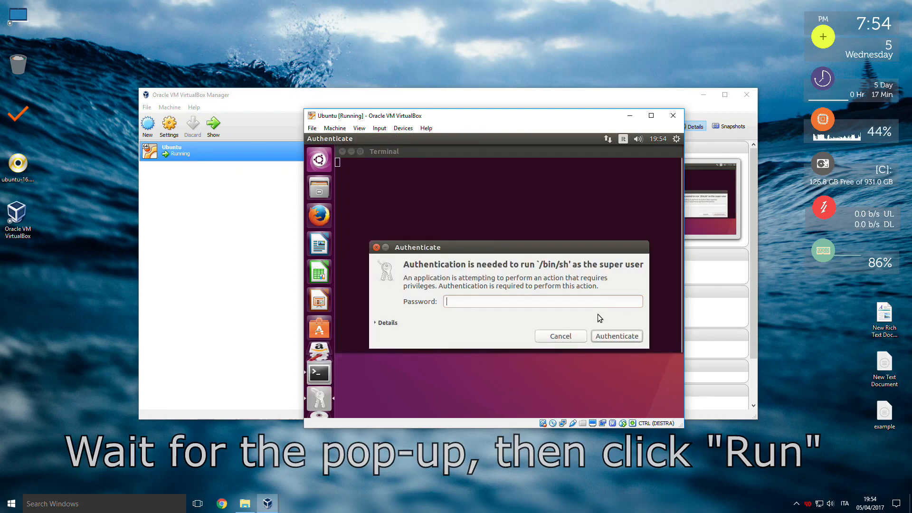
pyautogui.write('••')
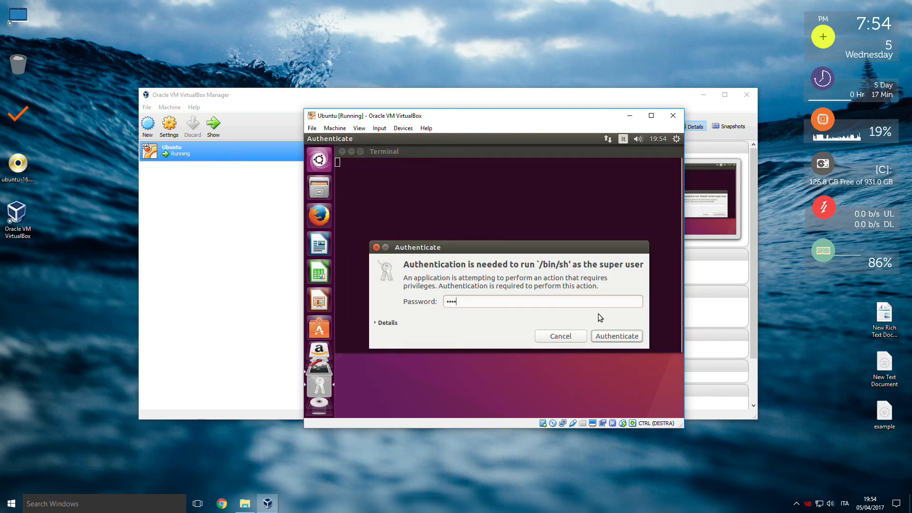
pyautogui.click(600, 335)
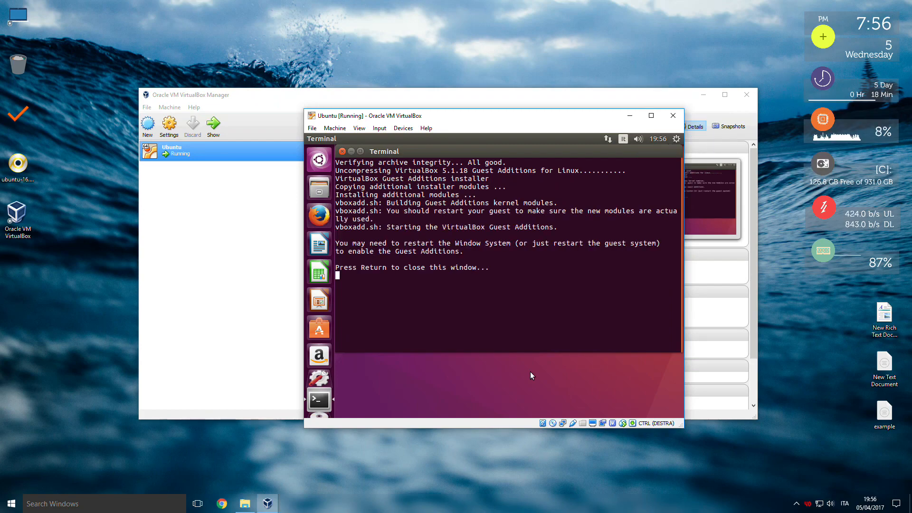
pyautogui.press('Return')
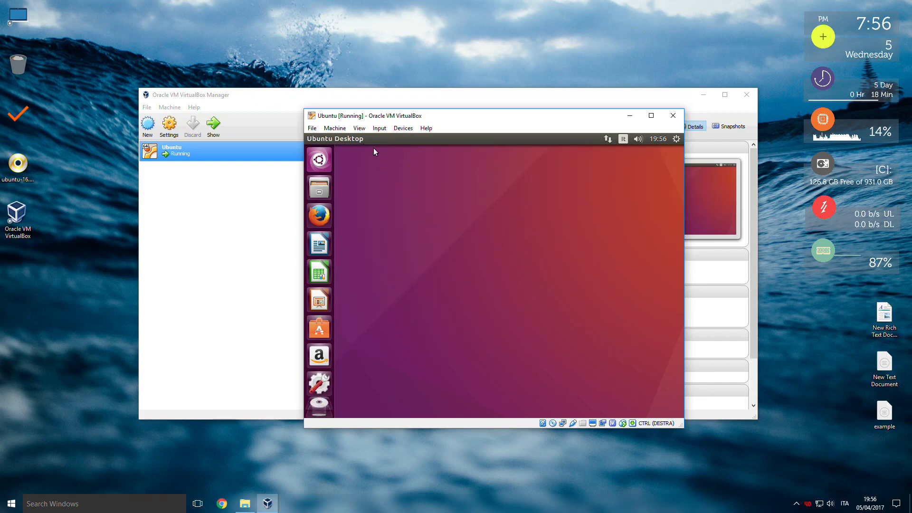
# Shut down Ubuntu from within the guest's own session.
pyautogui.click(312, 128)
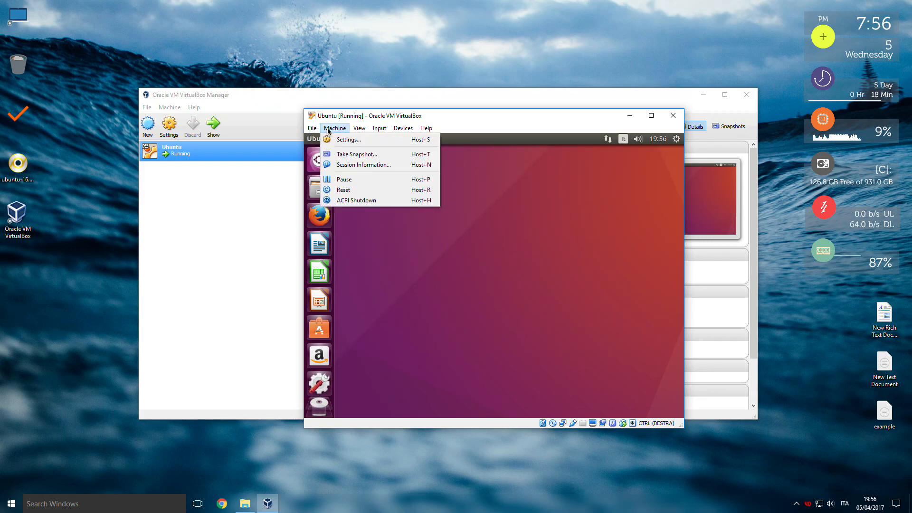
pyautogui.click(559, 172)
pyautogui.click(678, 139)
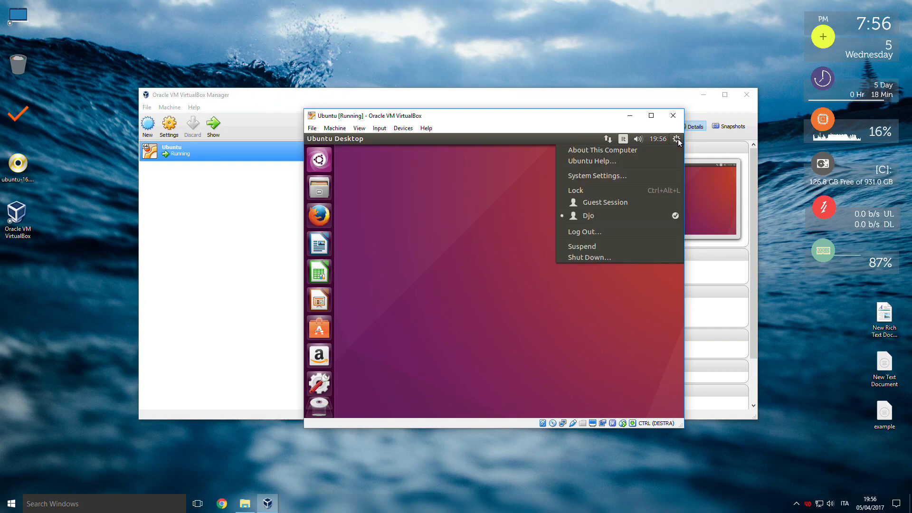
pyautogui.click(611, 258)
pyautogui.click(523, 279)
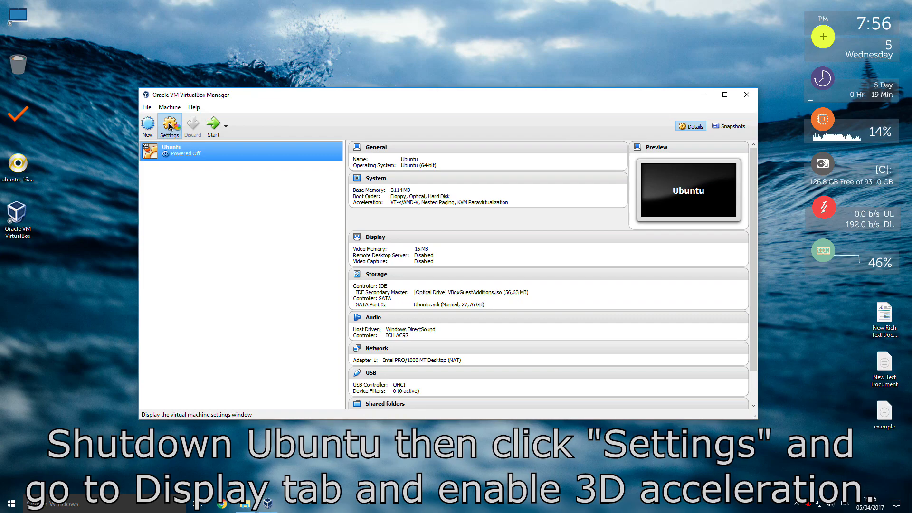
# Enable 3D acceleration in the Ubuntu virtual machine's display settings and save the change.
pyautogui.click(169, 127)
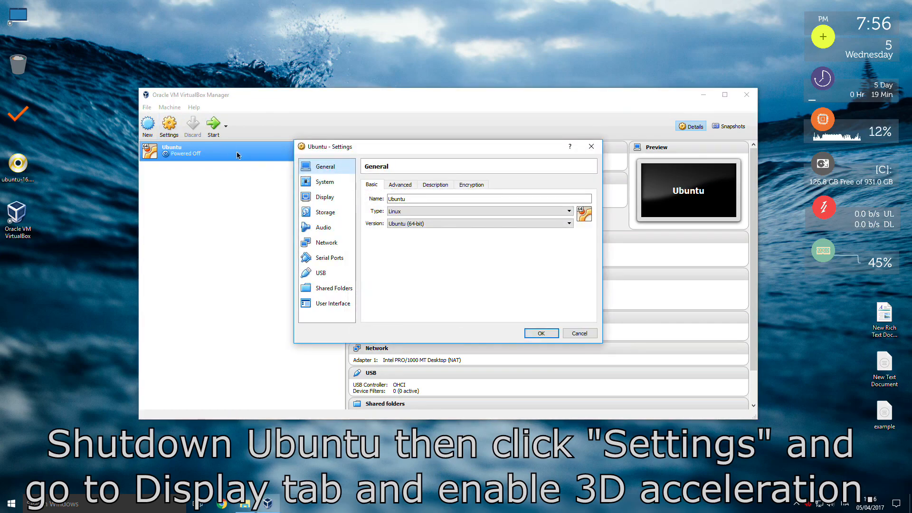
pyautogui.click(322, 197)
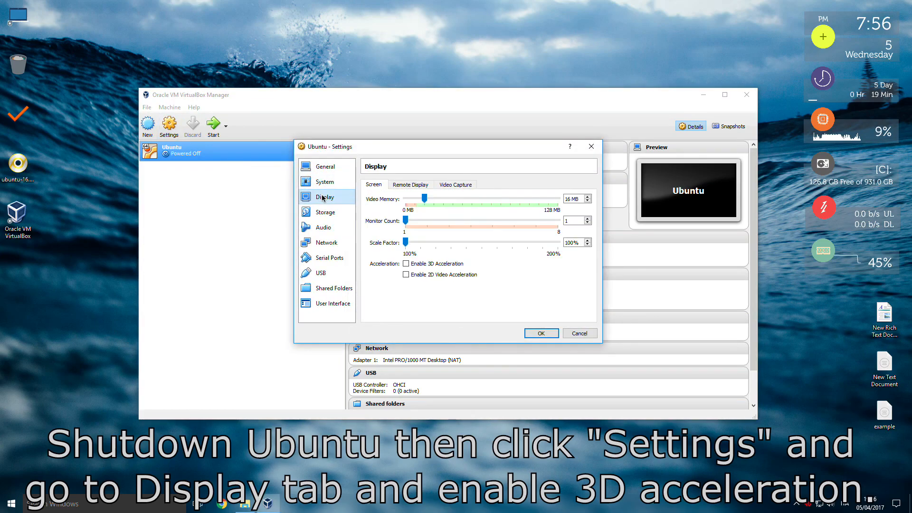
pyautogui.click(407, 264)
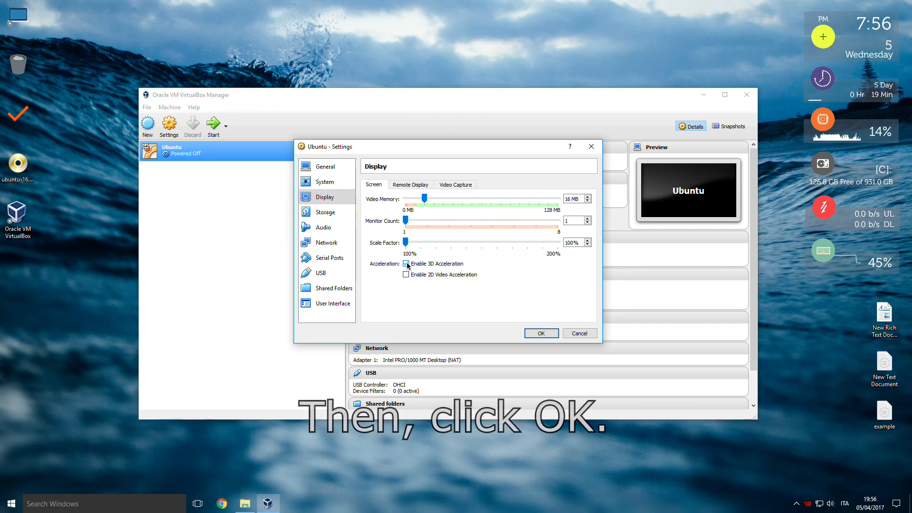
pyautogui.click(542, 334)
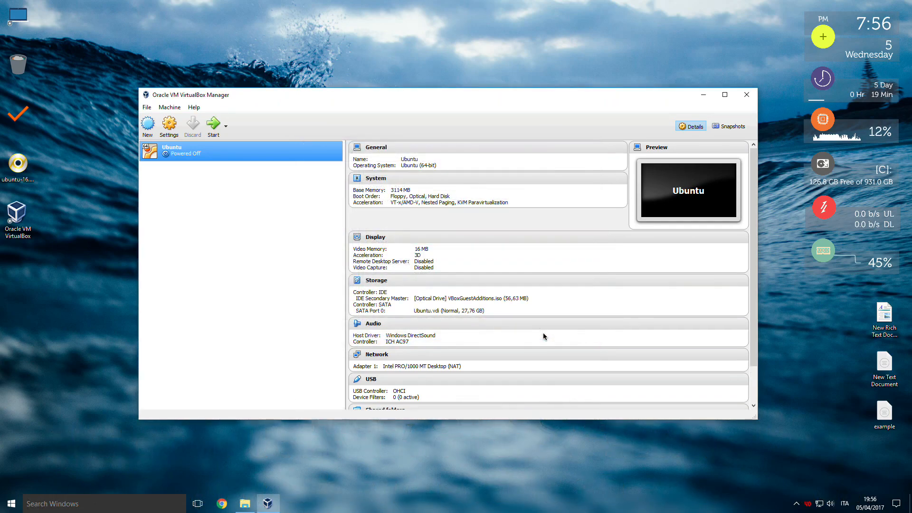
# Start the Ubuntu virtual machine and maximize its window once the guest desktop has loaded.
pyautogui.click(214, 125)
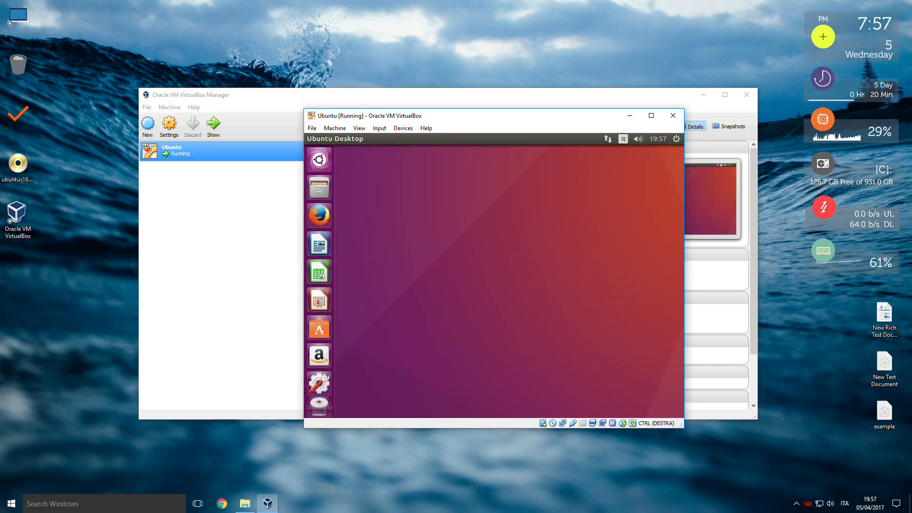
pyautogui.click(651, 115)
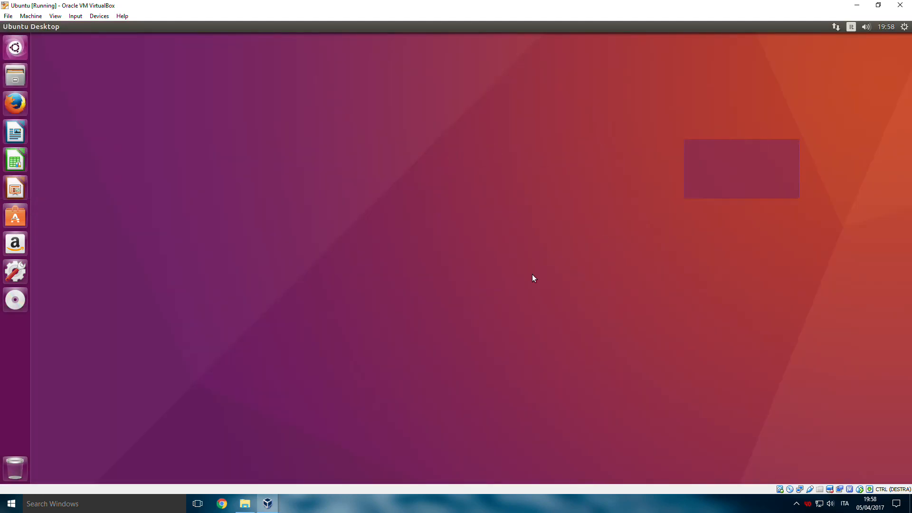
# Search the guest's applications for "terminal" and open a terminal window.
pyautogui.click(16, 47)
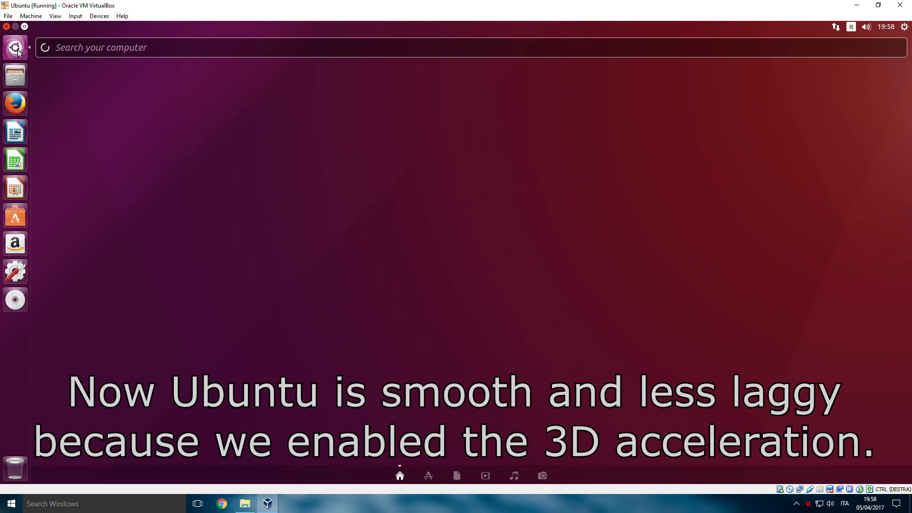
pyautogui.write('termina')
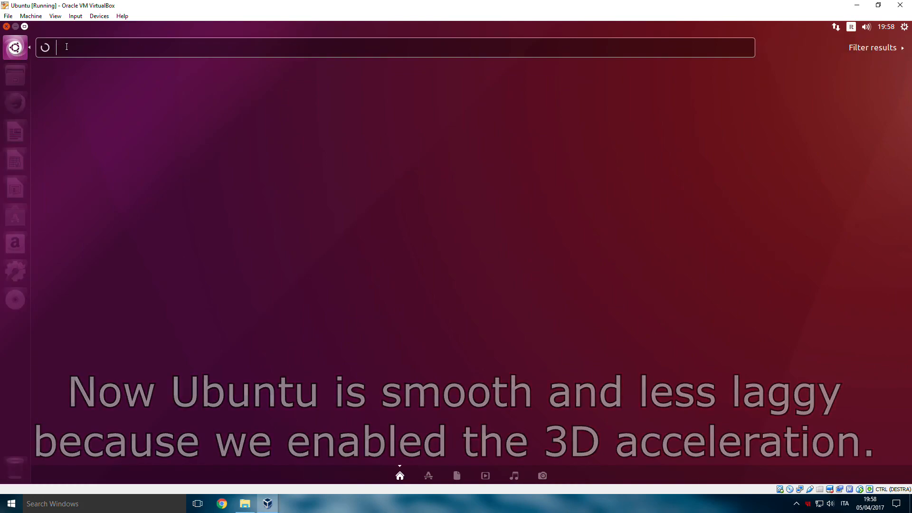
pyautogui.write('l')
pyautogui.click(76, 98)
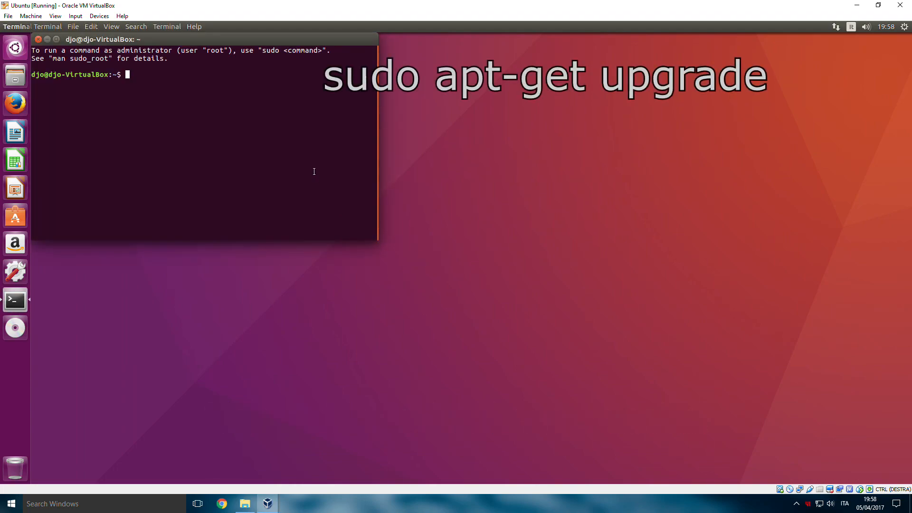
# Upgrade Ubuntu's installed packages with "sudo apt-get upgrade", entering the account password and answering Y to continue.
pyautogui.write('sudo ')
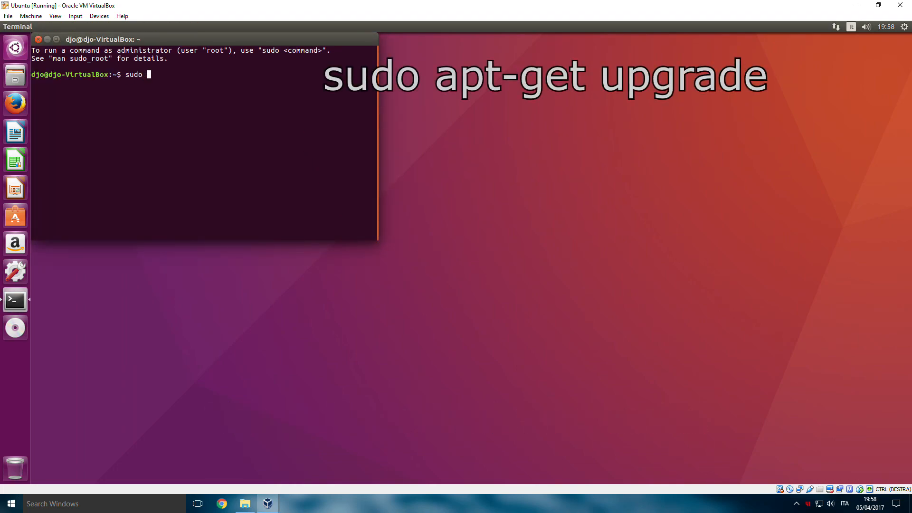
pyautogui.write('apt-get up')
pyautogui.press('BackSpace')
pyautogui.press('BackSpace')
pyautogui.write('upgrade')
pyautogui.press('Return')
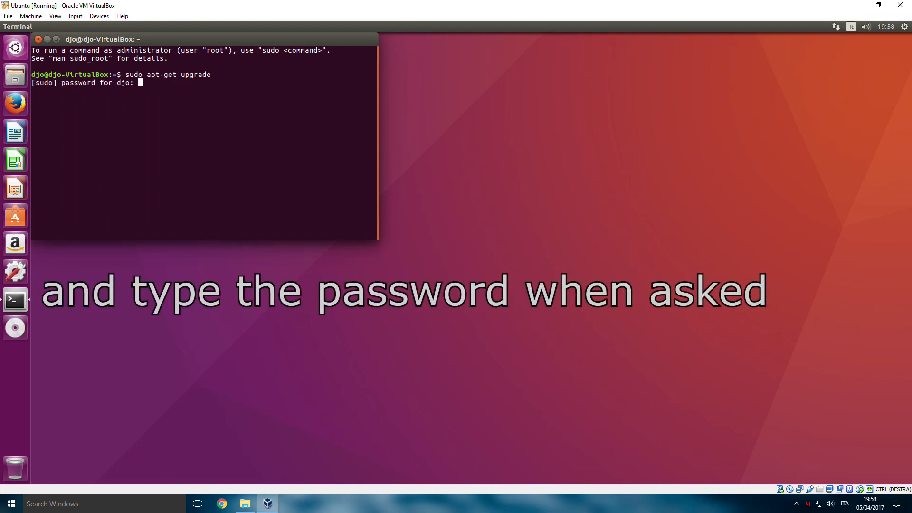
pyautogui.press('Return')
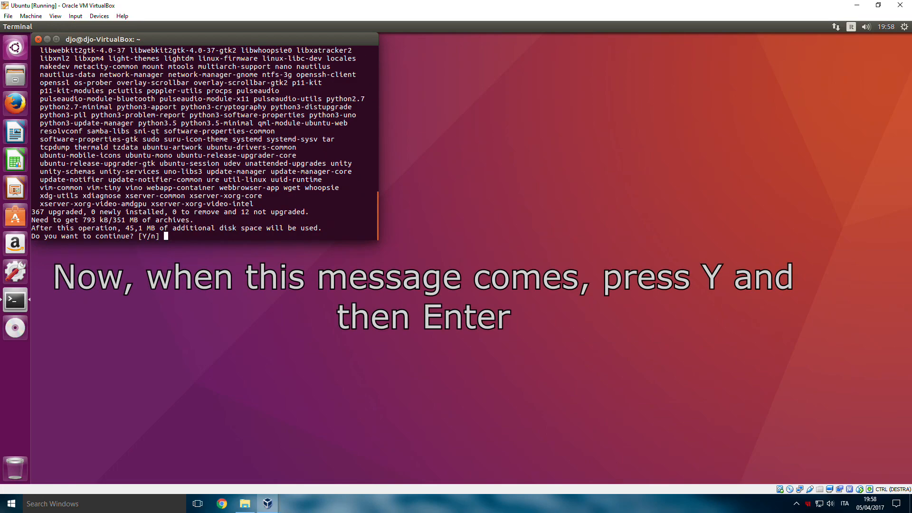
pyautogui.write('Y')
pyautogui.press('Return')
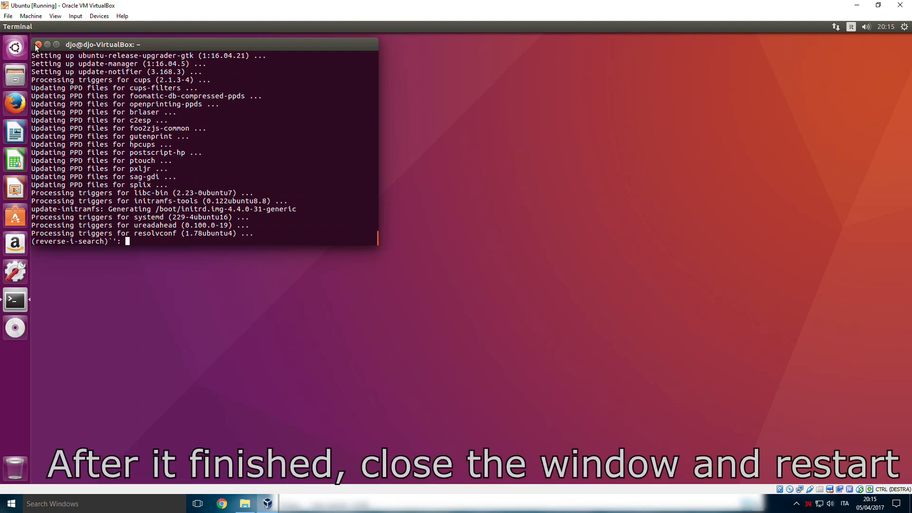
# Close the terminal after the upgrade and restart Ubuntu from within the guest's own session.
pyautogui.click(38, 45)
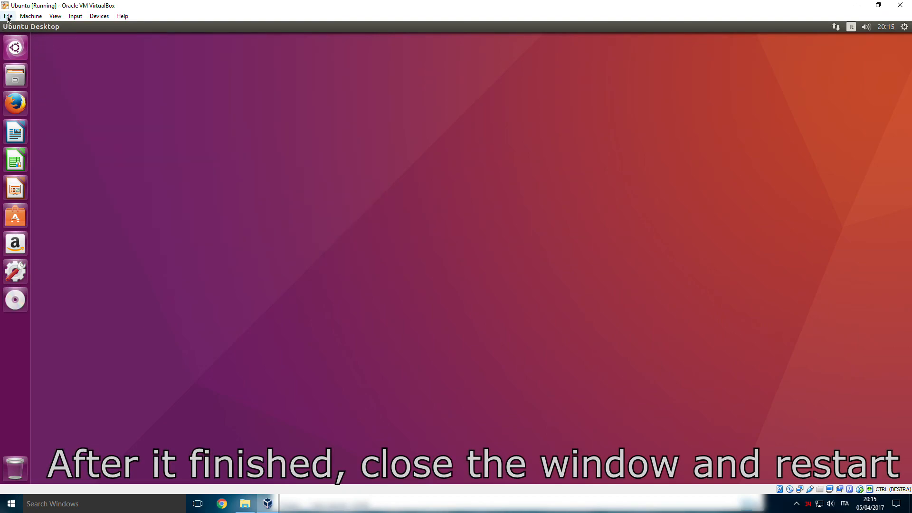
pyautogui.click(8, 17)
pyautogui.moveTo(27, 18)
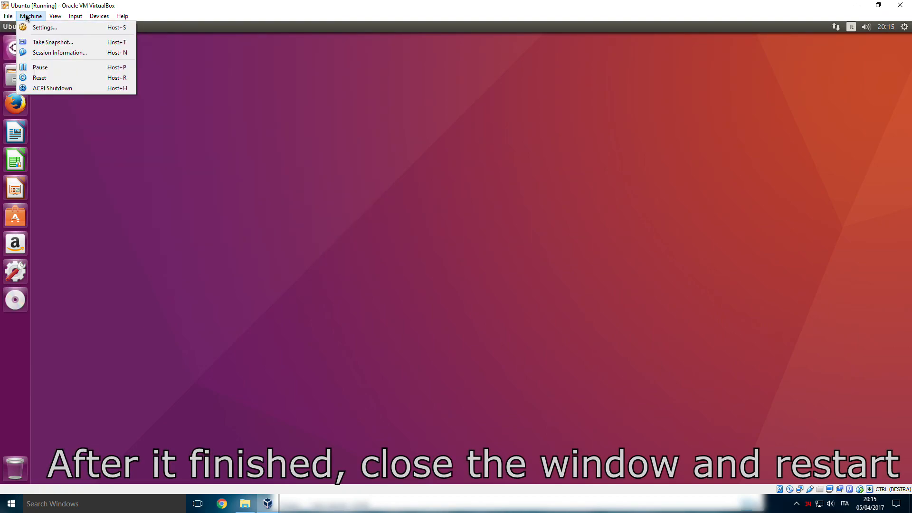
pyautogui.click(904, 27)
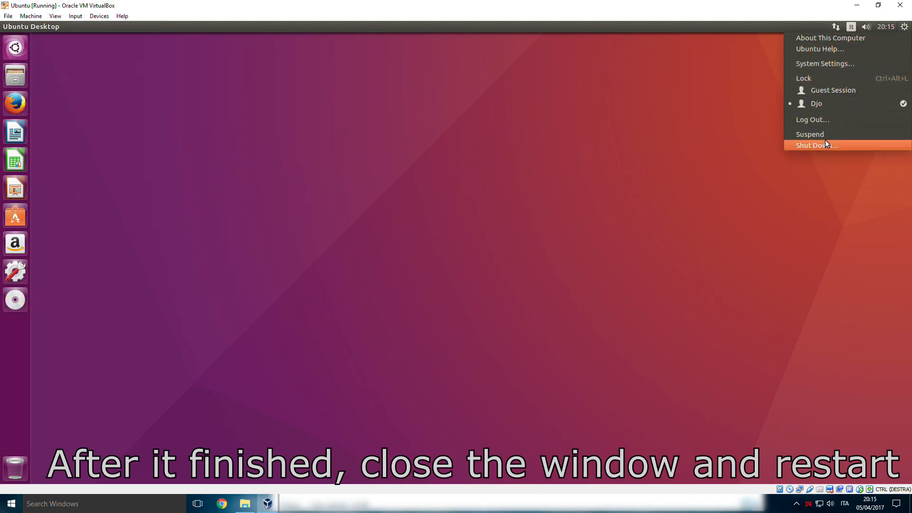
pyautogui.click(823, 145)
pyautogui.click(411, 267)
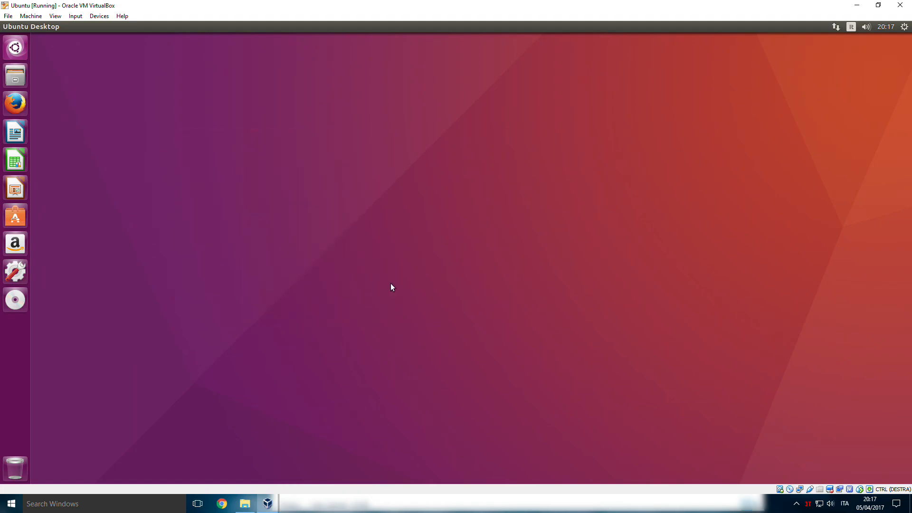
# Launch the Firefox browser in the restarted Ubuntu guest.
pyautogui.click(15, 103)
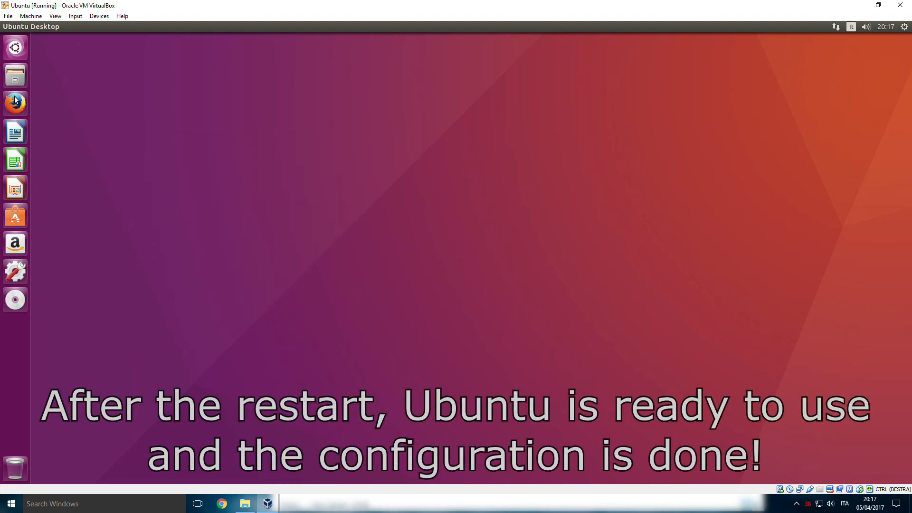